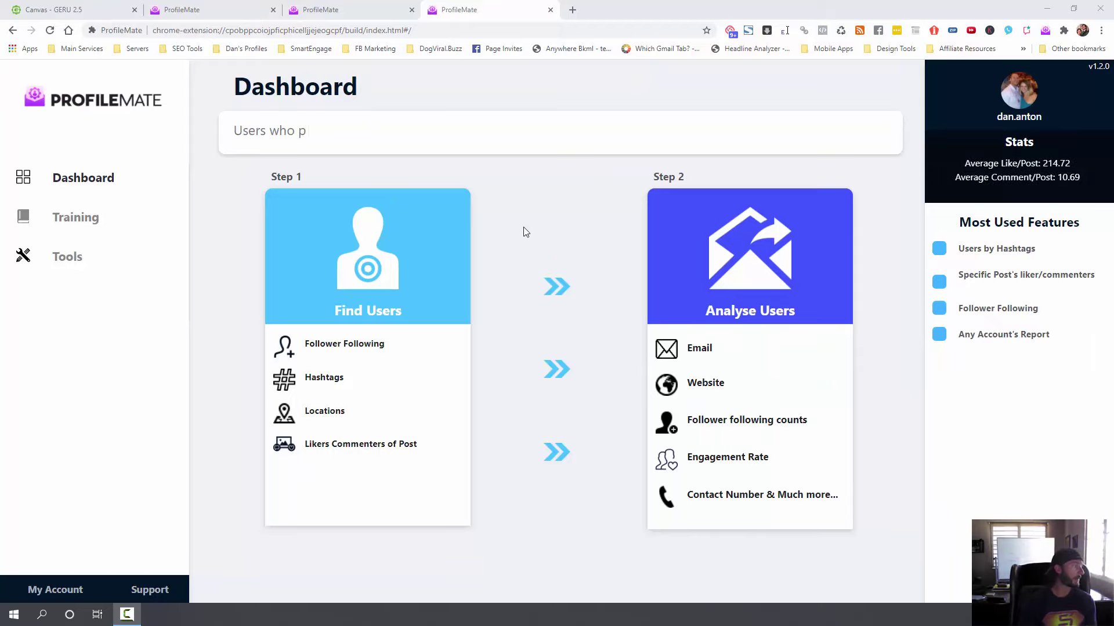
Step: Browse the free Instagram tools page, then go back to the ProfileMate Dashboard
click(79, 259)
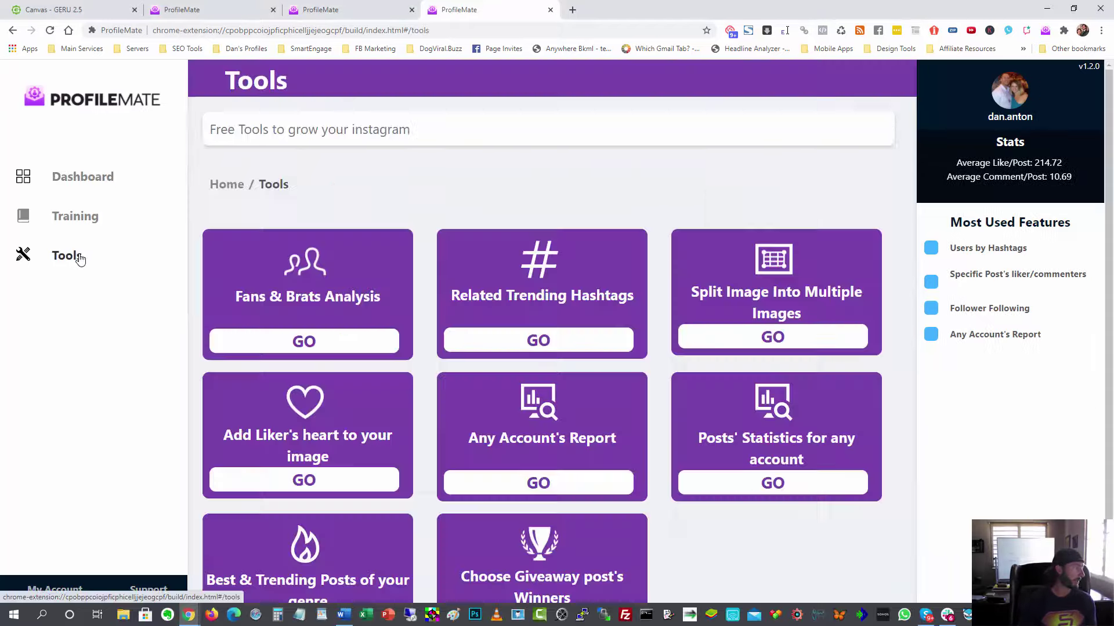
scroll(360, 334, down, 1)
scroll(360, 338, up, 1)
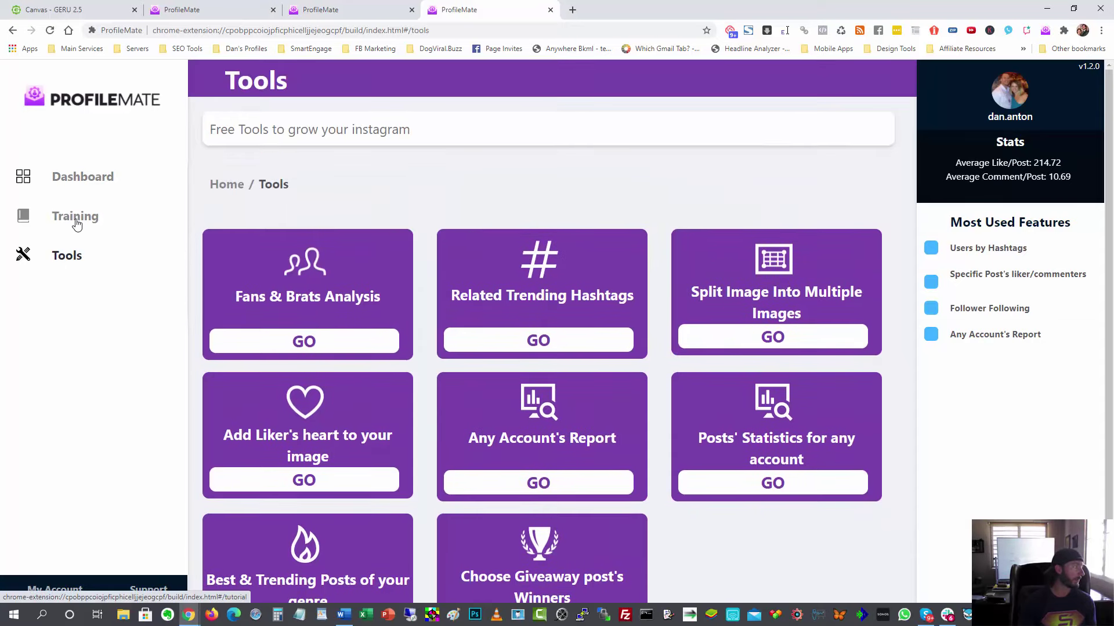
click(79, 181)
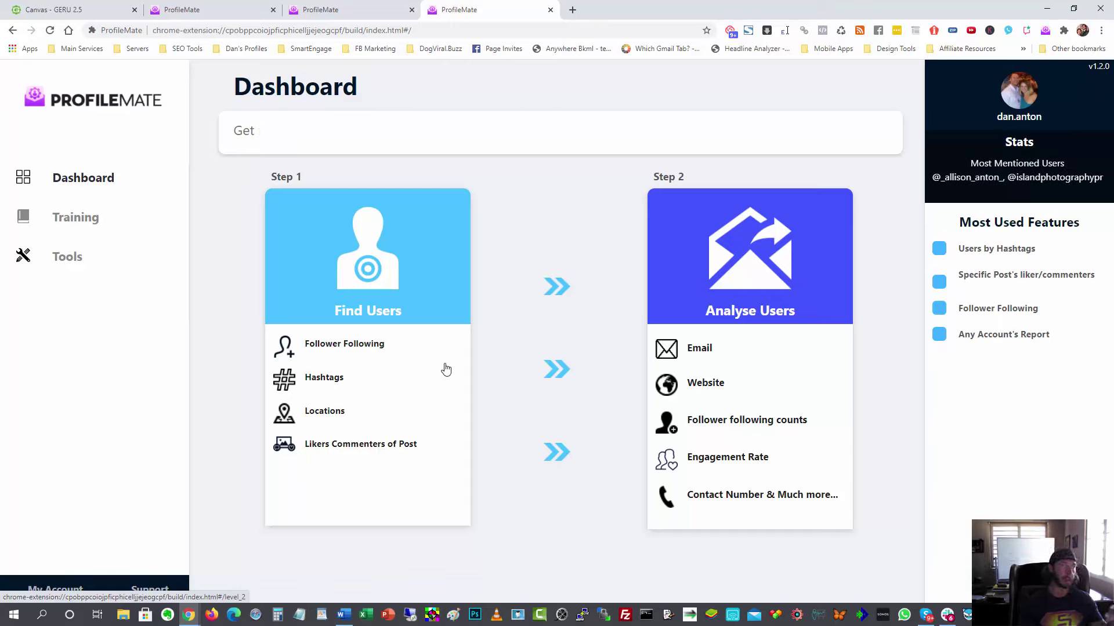
click(51, 10)
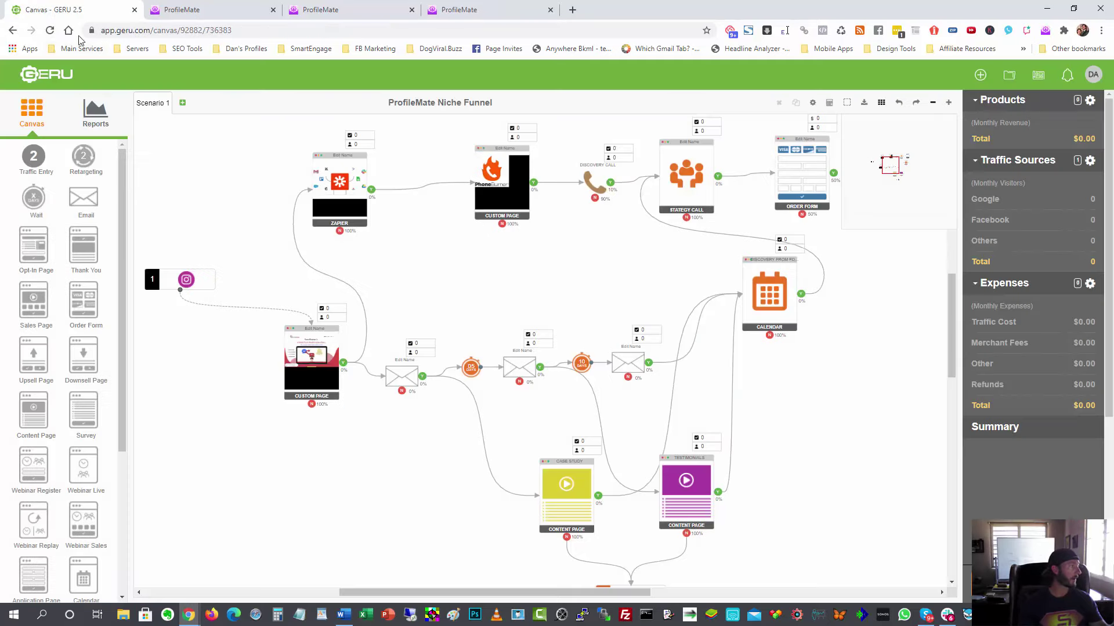
drag(240, 254, 333, 271)
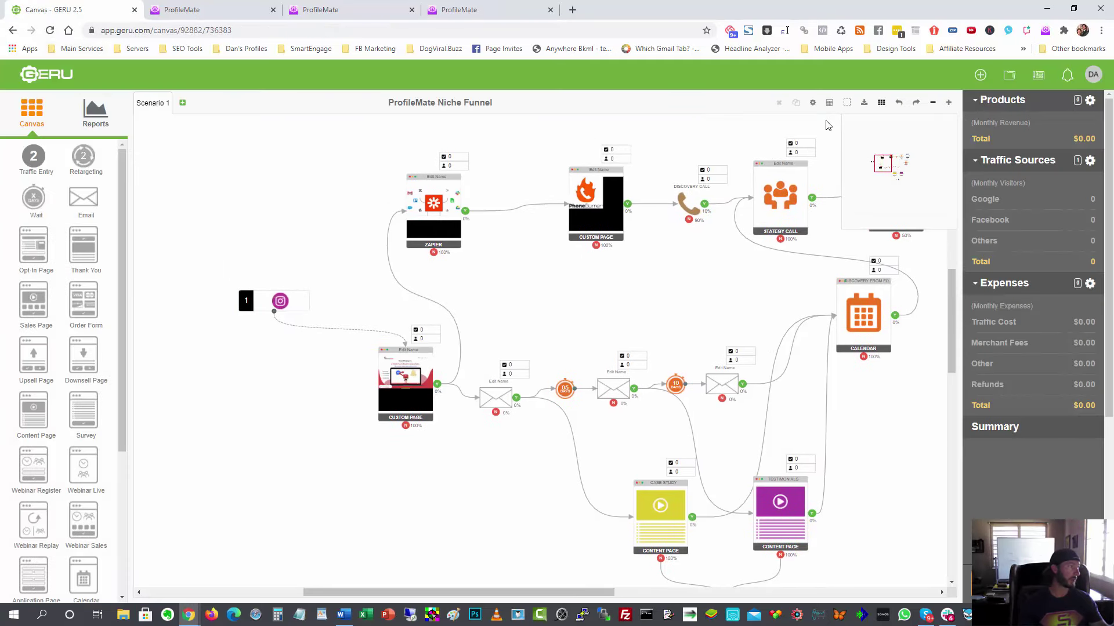
click(948, 103)
click(948, 102)
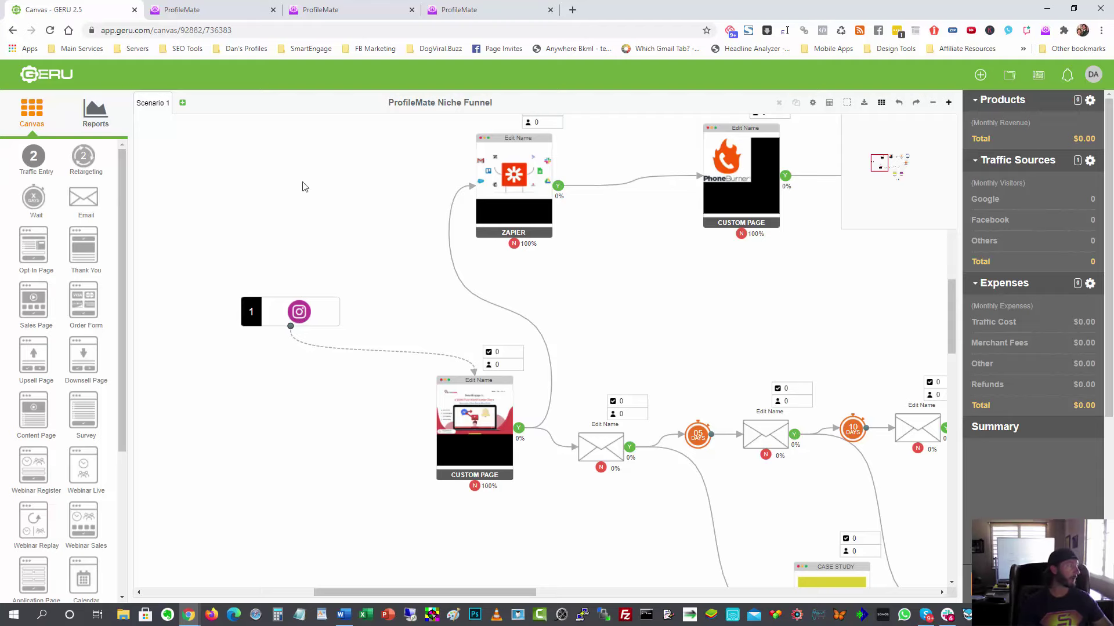
Step: Run a From Hashtag user search for #movingcompany (137k posts)
click(468, 11)
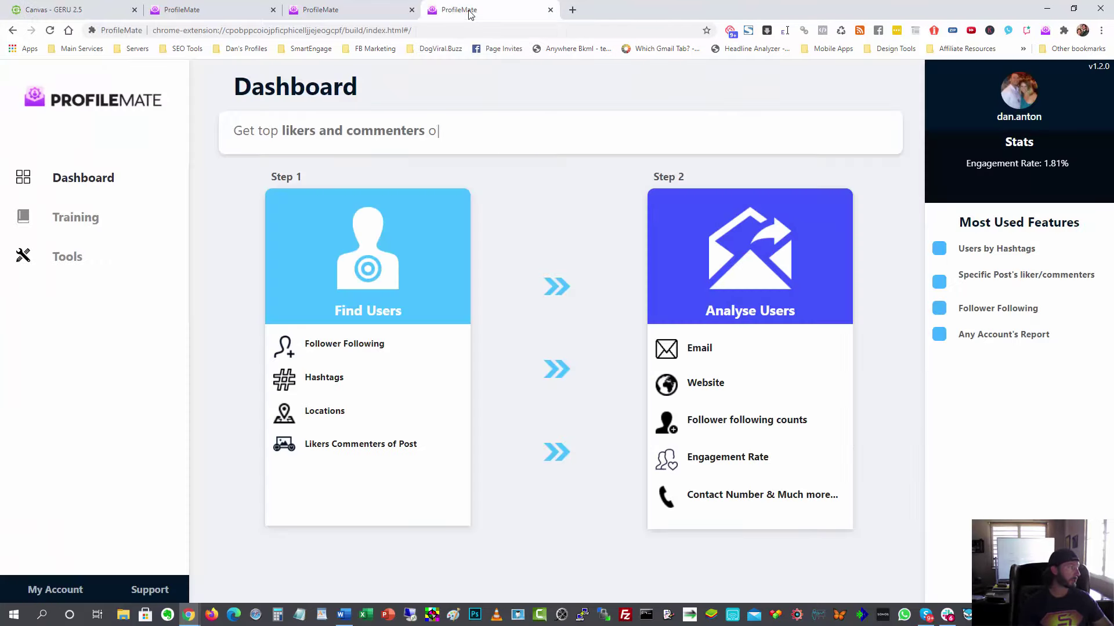
click(390, 309)
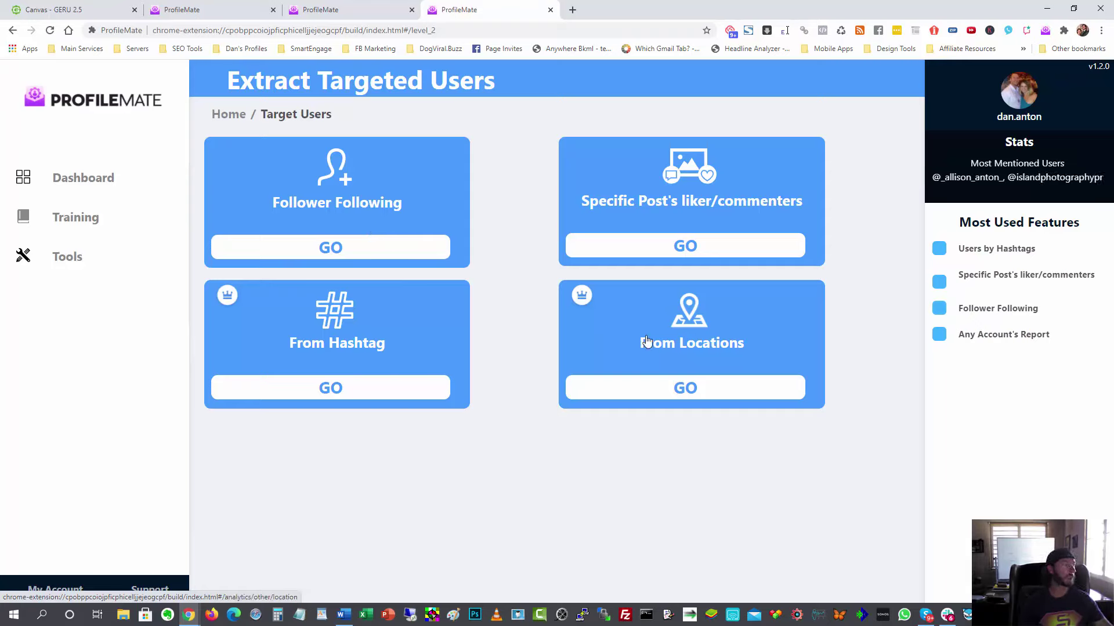
click(348, 353)
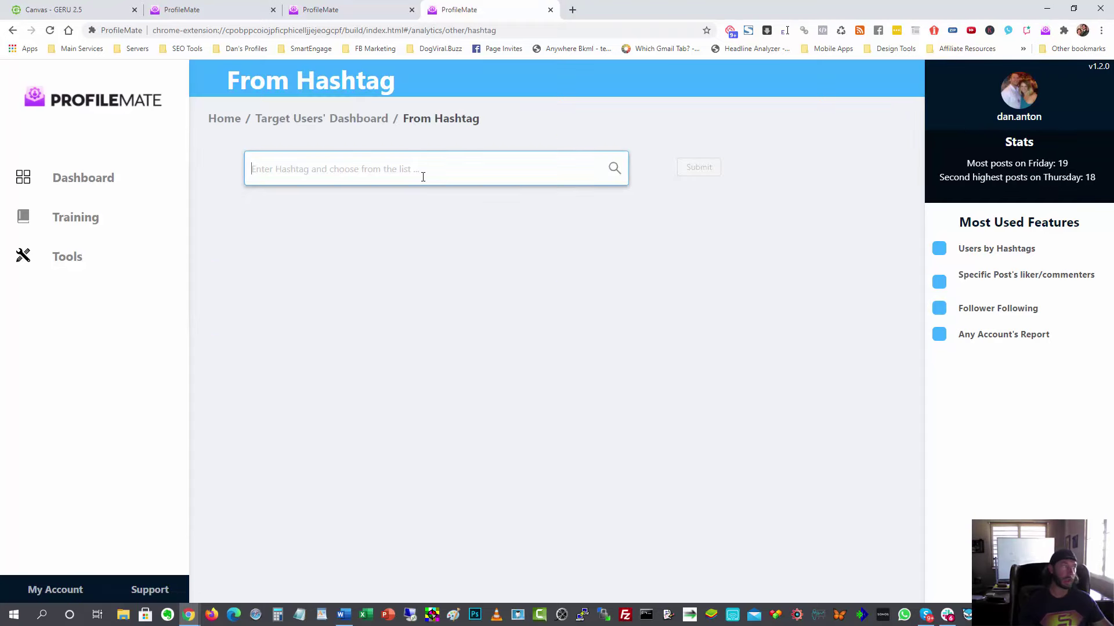
text(moving)
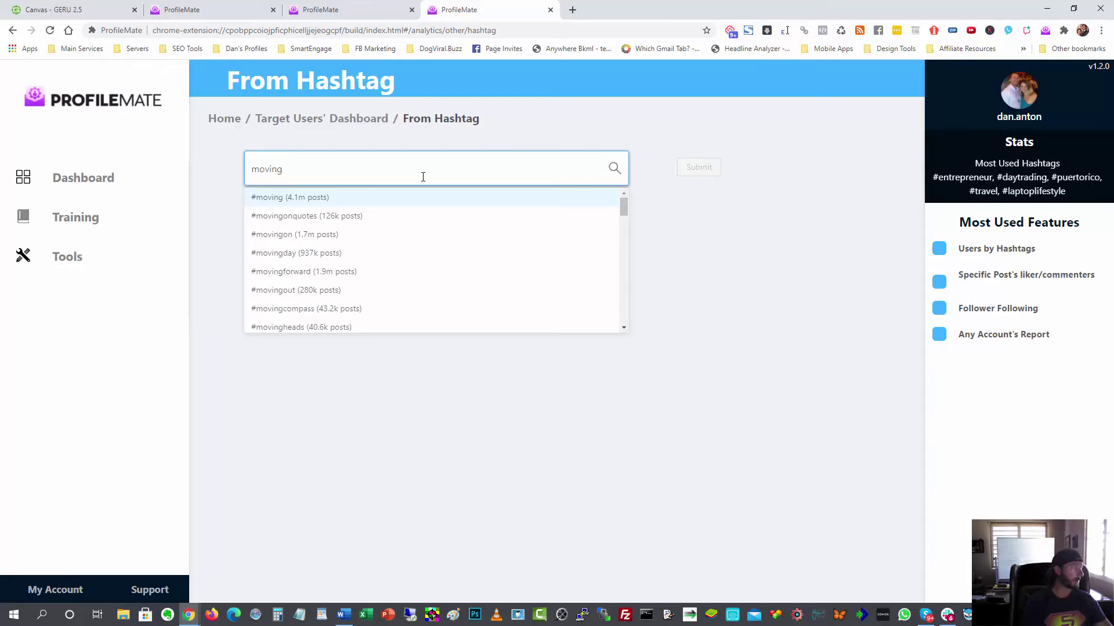
text(company)
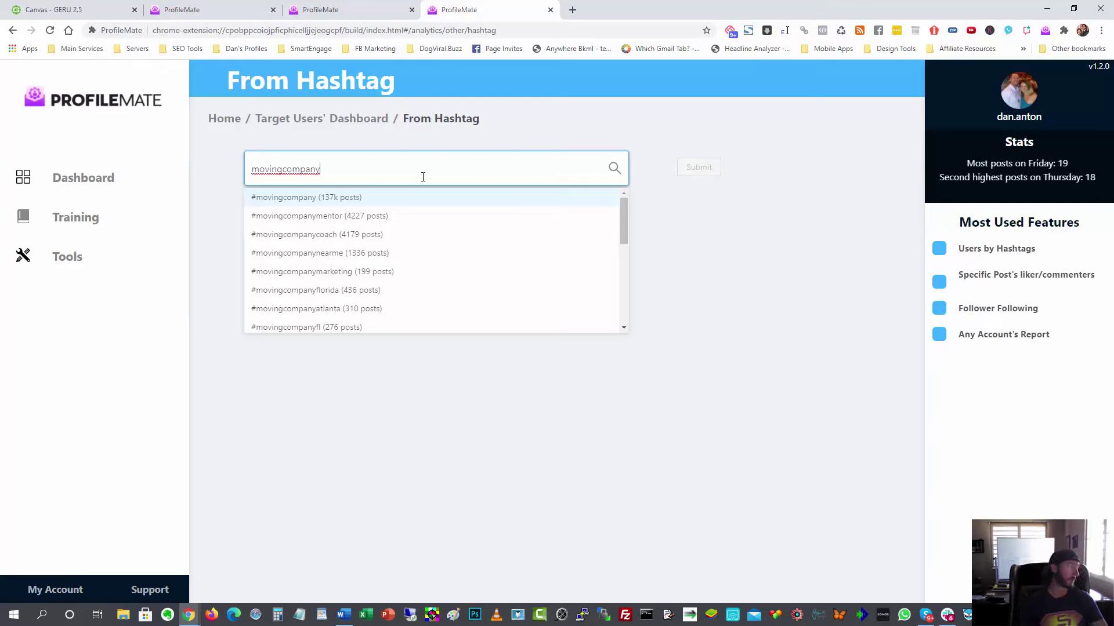
click(344, 197)
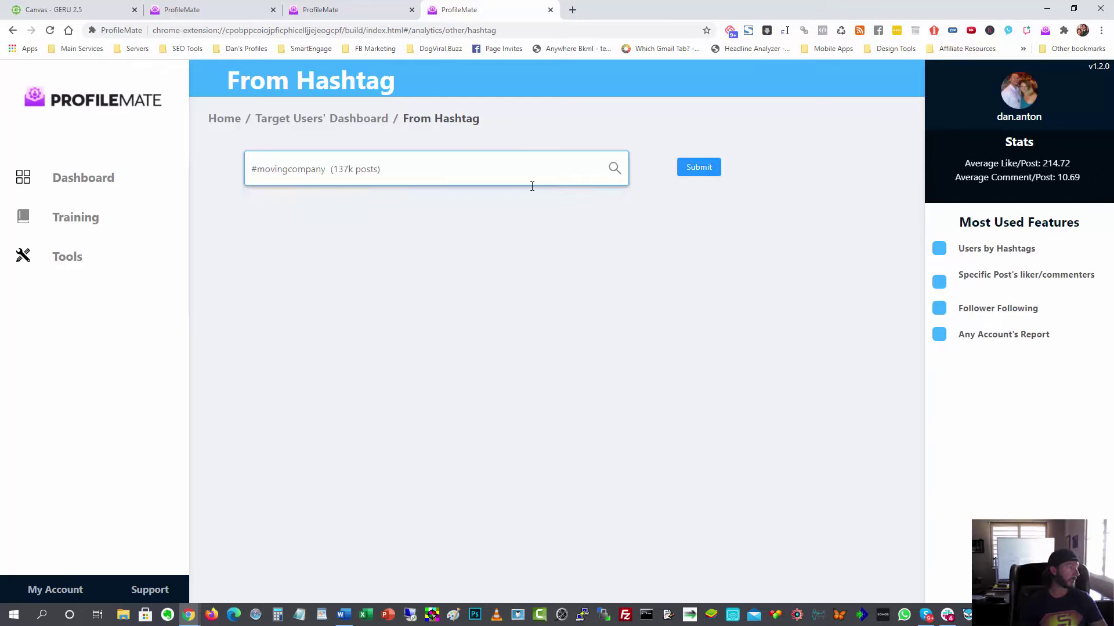
click(710, 173)
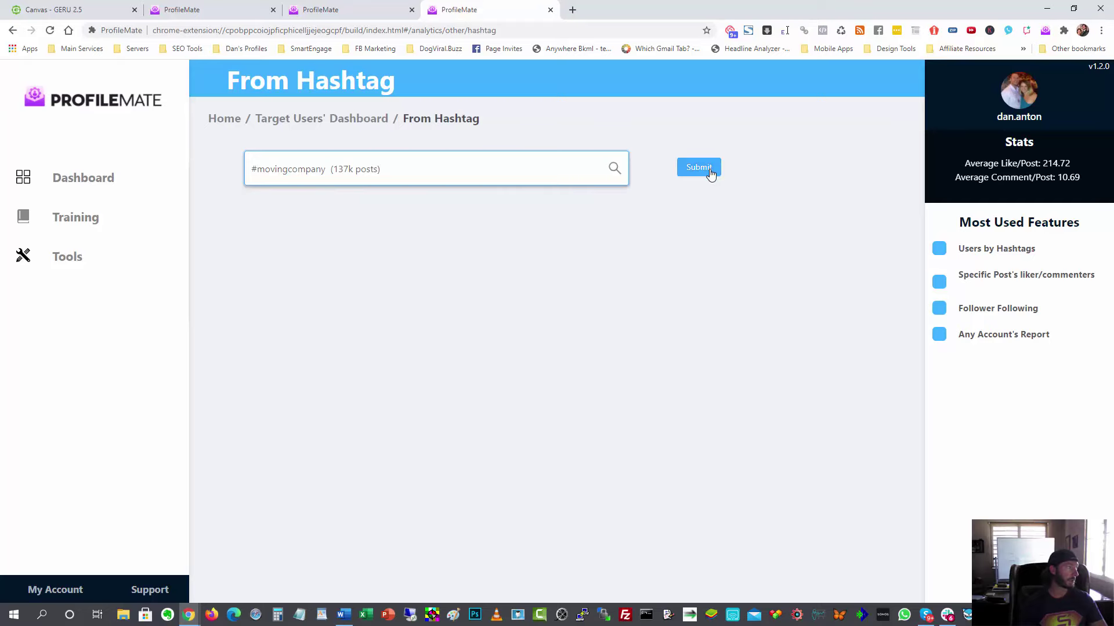
Step: Download the 10,128 users found for #movingcompany as a CSV file
click(241, 17)
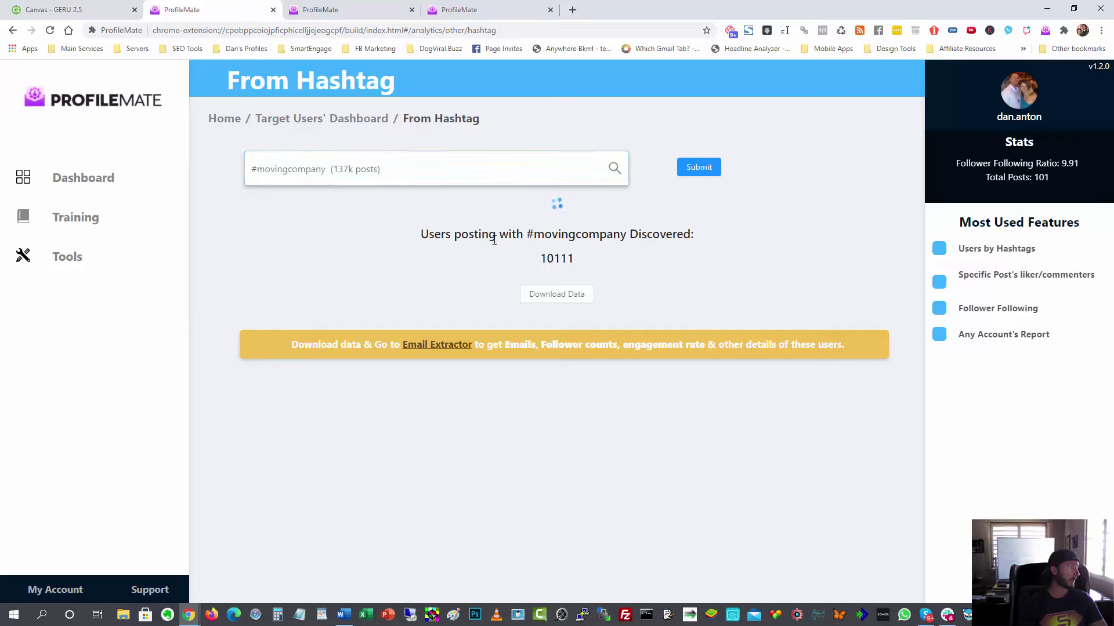
drag(577, 260, 540, 262)
click(558, 261)
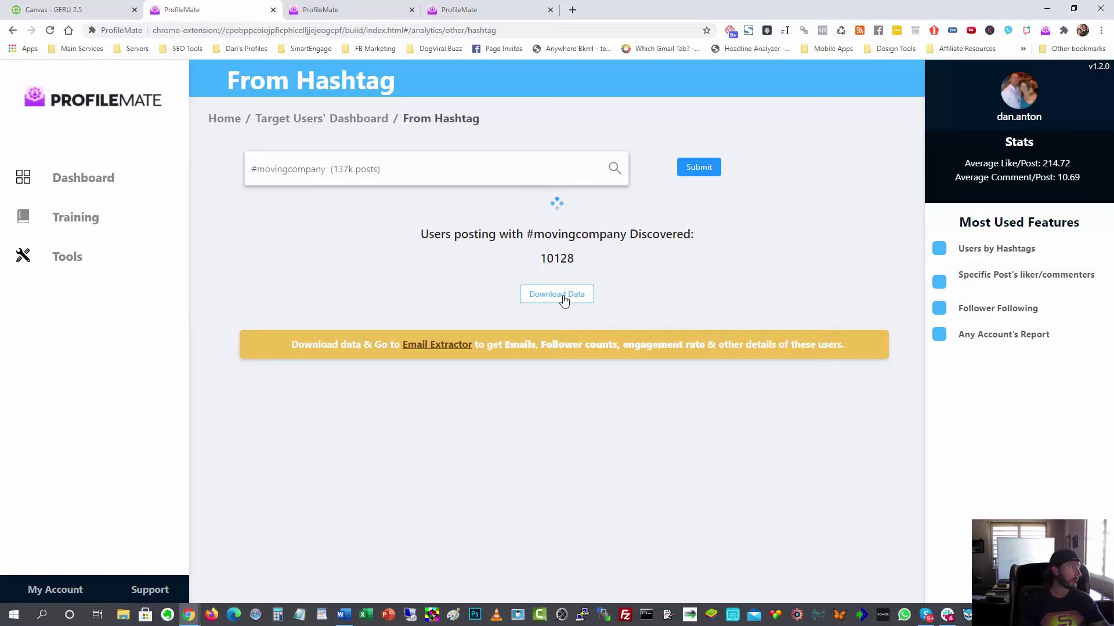
click(563, 299)
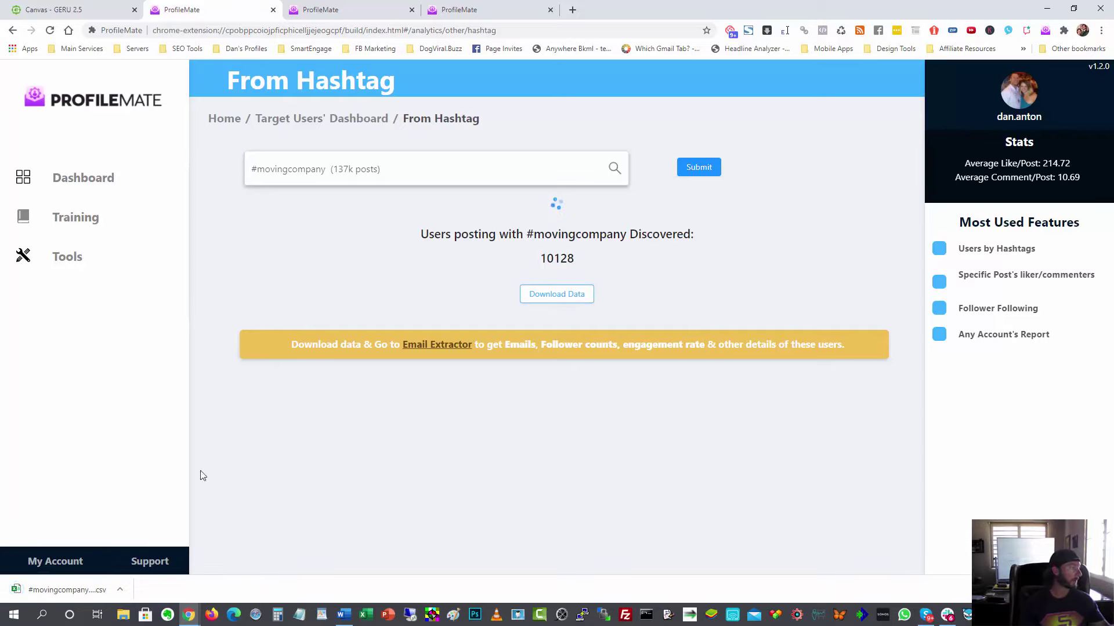
Step: Open the #movingcompany CSV in Excel and widen columns A–C to show usernames, post links and Instagram ids
click(36, 591)
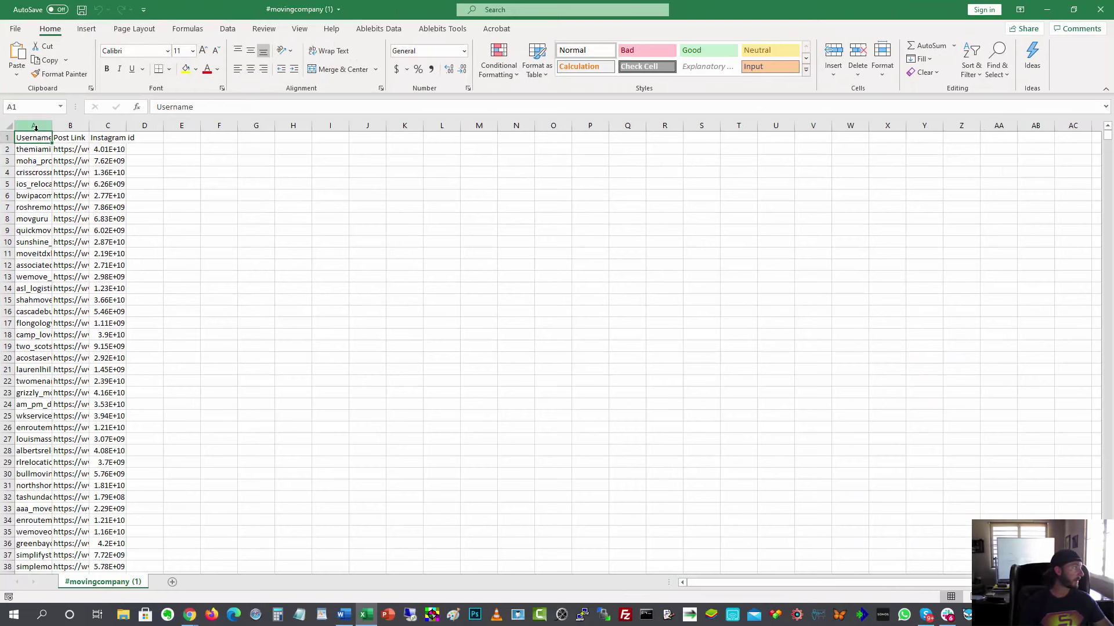
drag(35, 128, 157, 127)
click(341, 205)
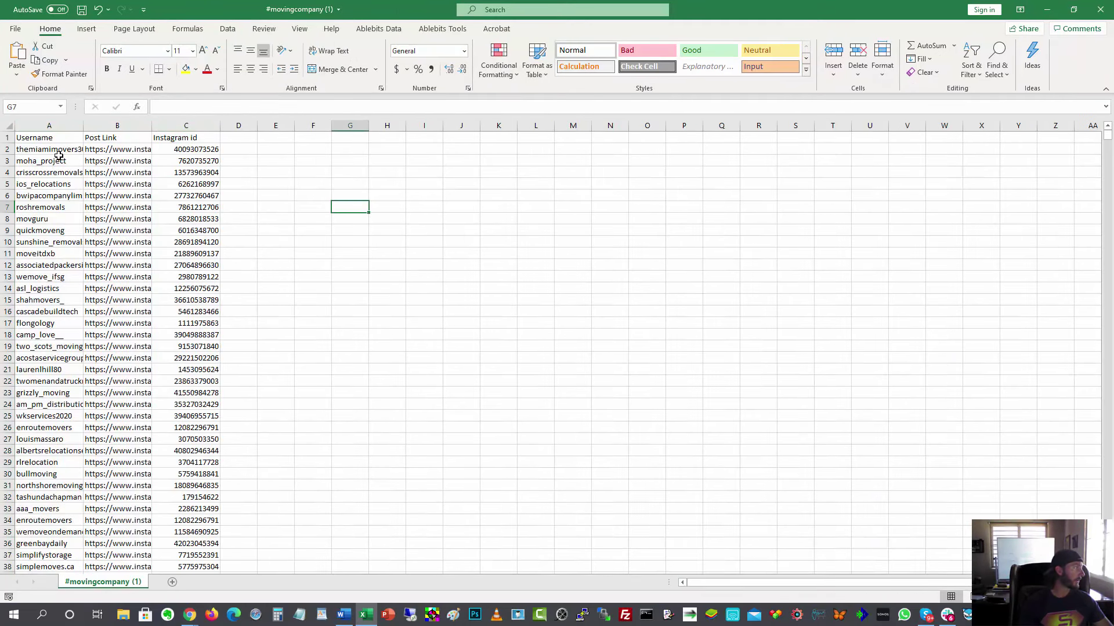
click(96, 150)
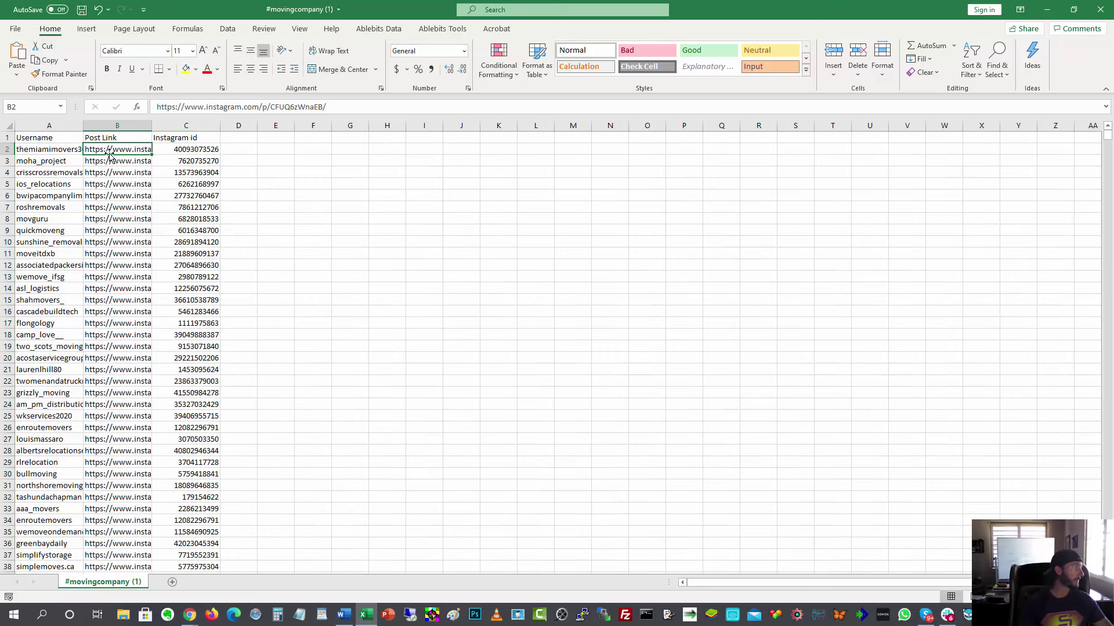
click(184, 152)
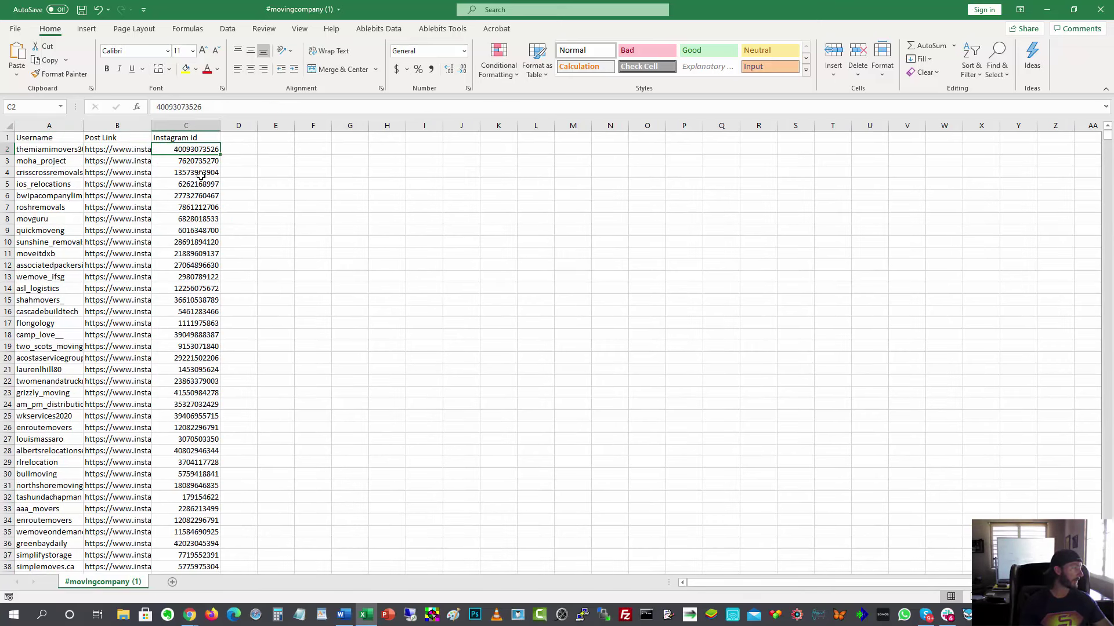
drag(117, 125, 186, 126)
click(185, 161)
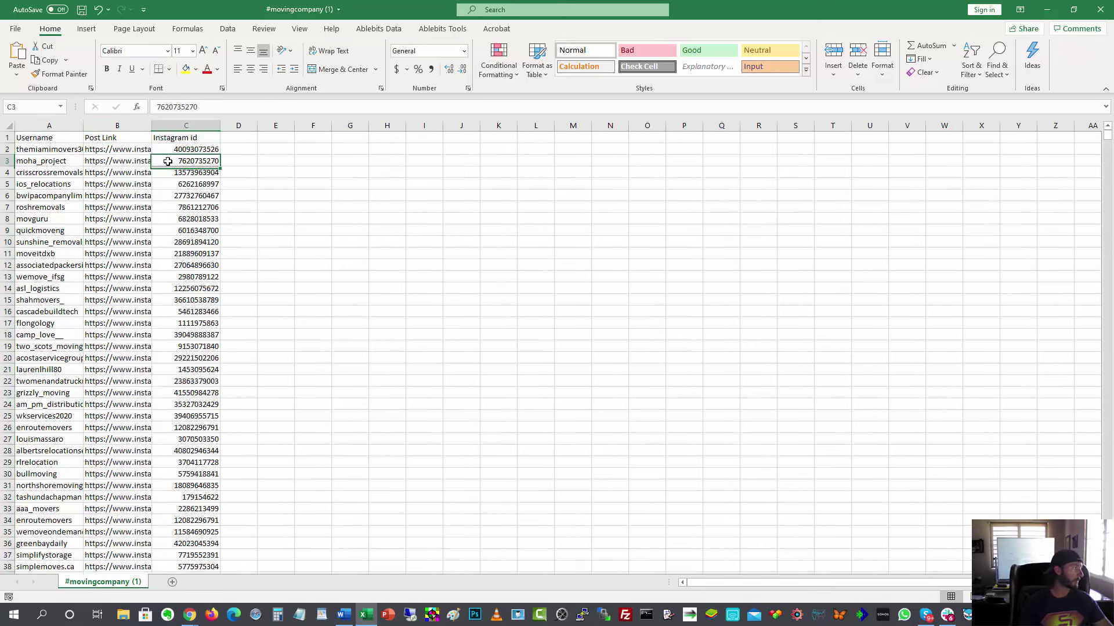
drag(42, 153, 49, 346)
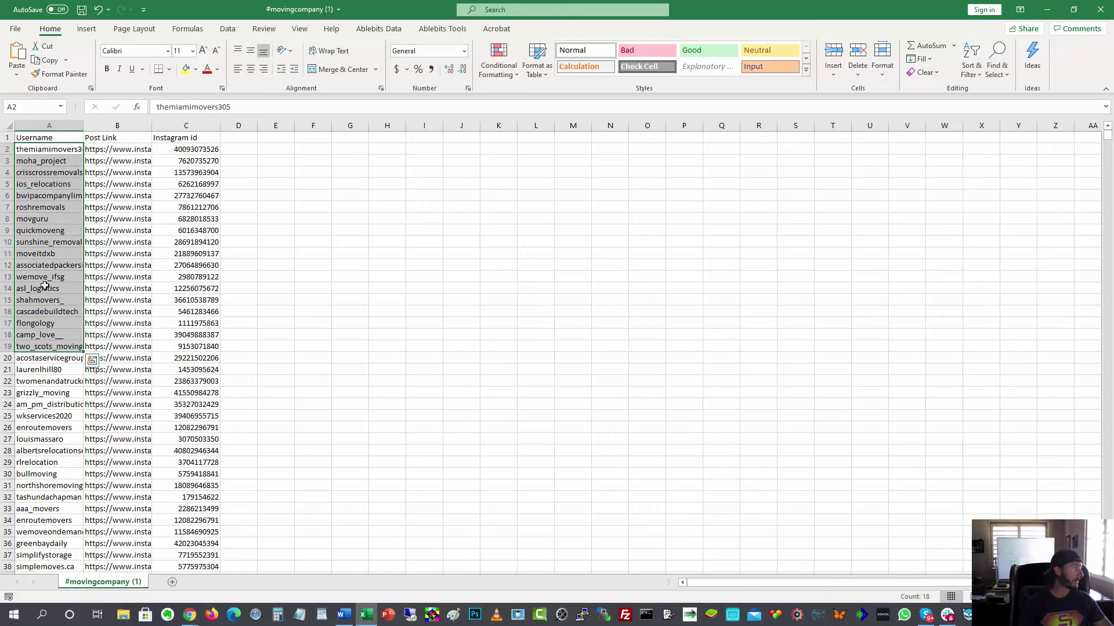
Step: Leave Excel and open Email Extractor from the Analyse Users card on the ProfileMate Dashboard
click(1047, 9)
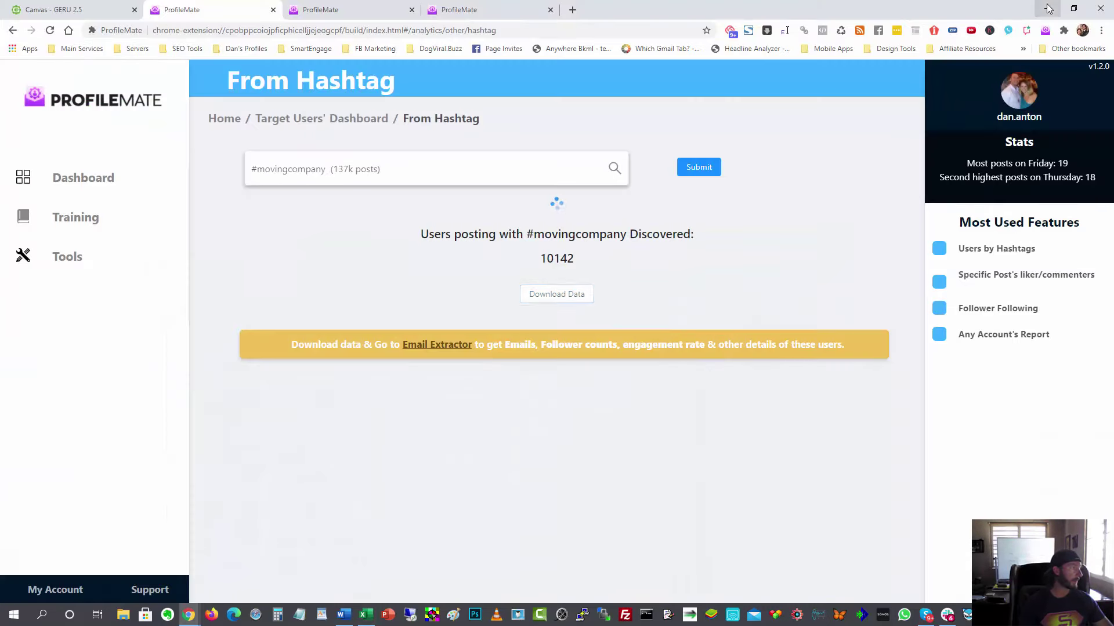
click(467, 9)
click(348, 9)
click(487, 9)
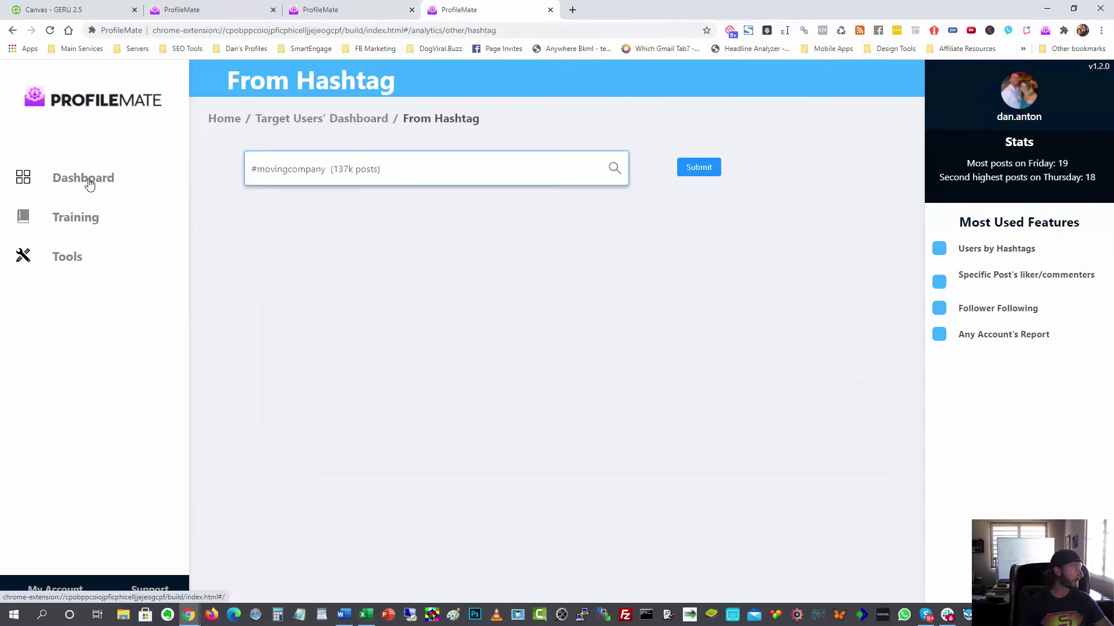
click(90, 180)
click(380, 313)
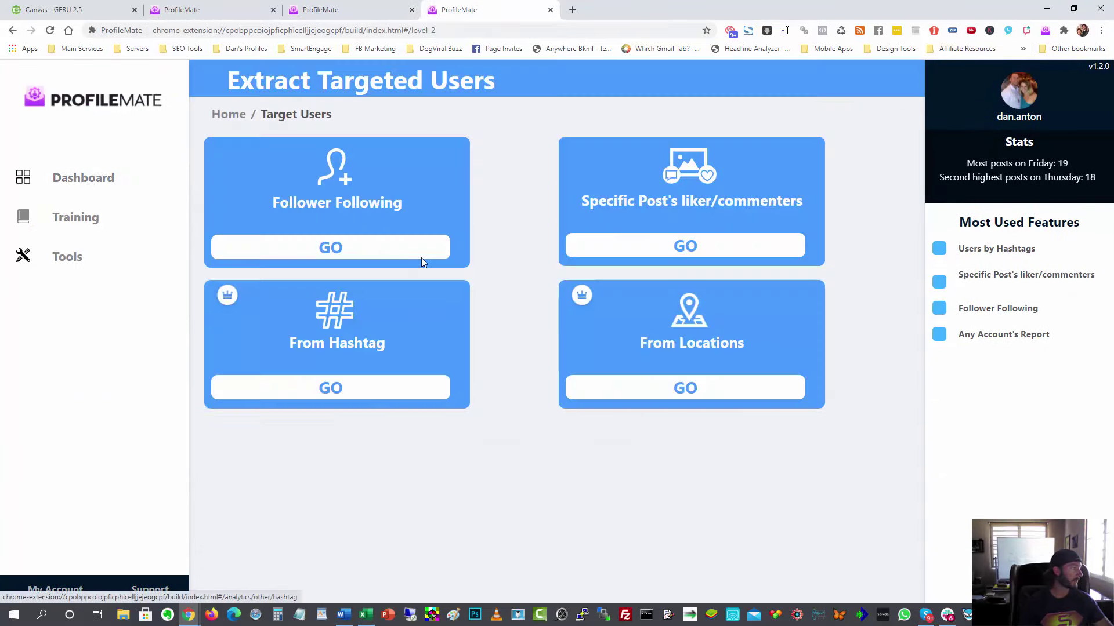
click(347, 374)
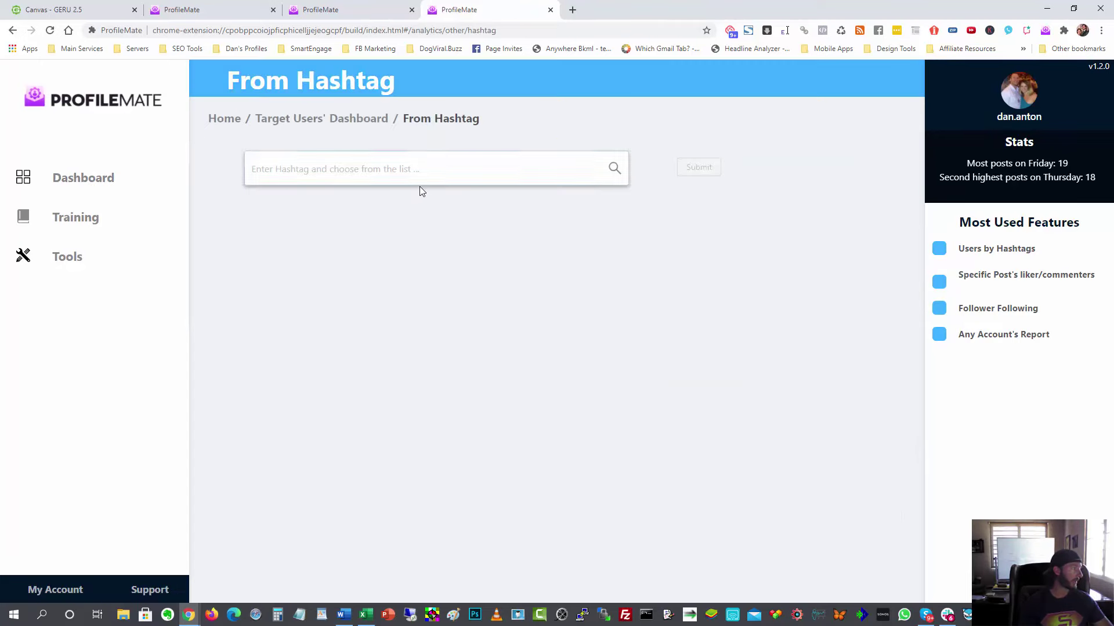
click(78, 180)
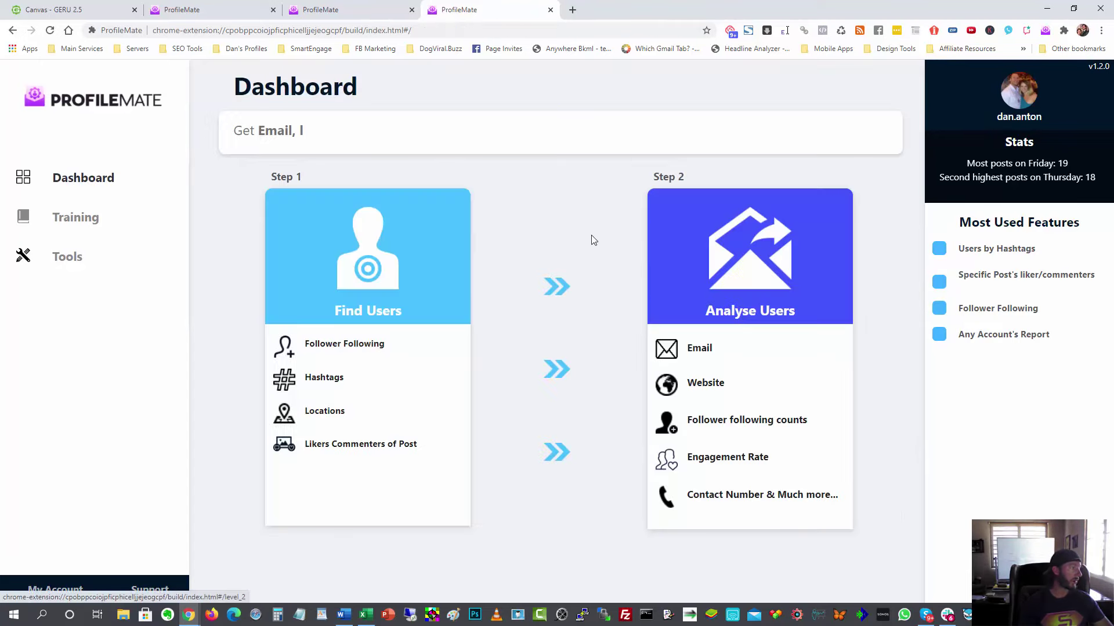
click(756, 308)
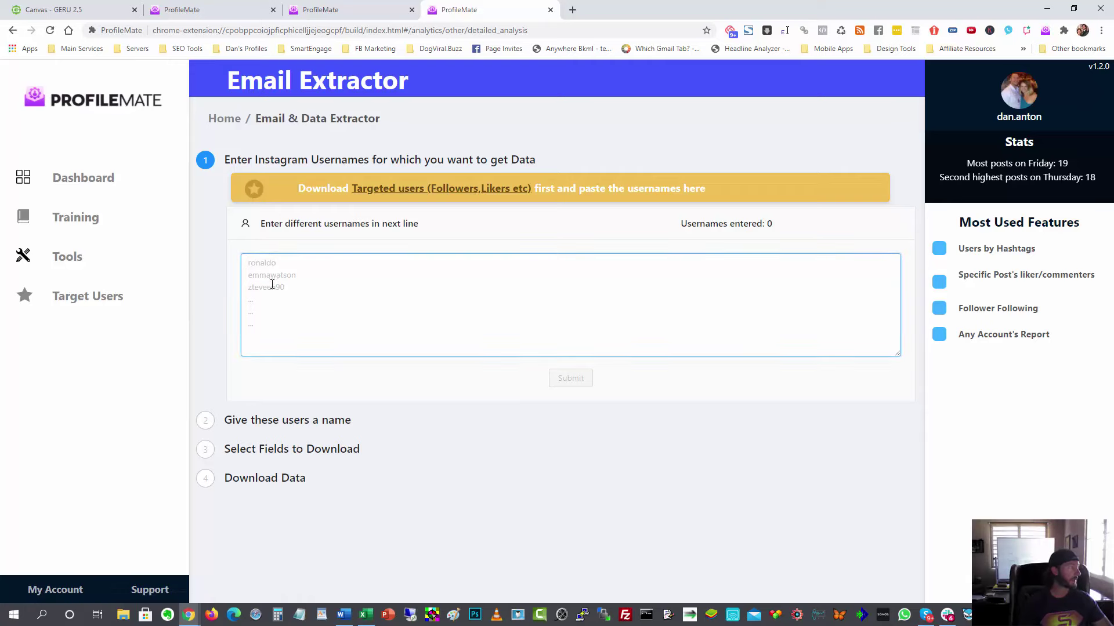
Step: Download the full extraction data for 1,249 users (864 emails) as CSV and open it
click(314, 6)
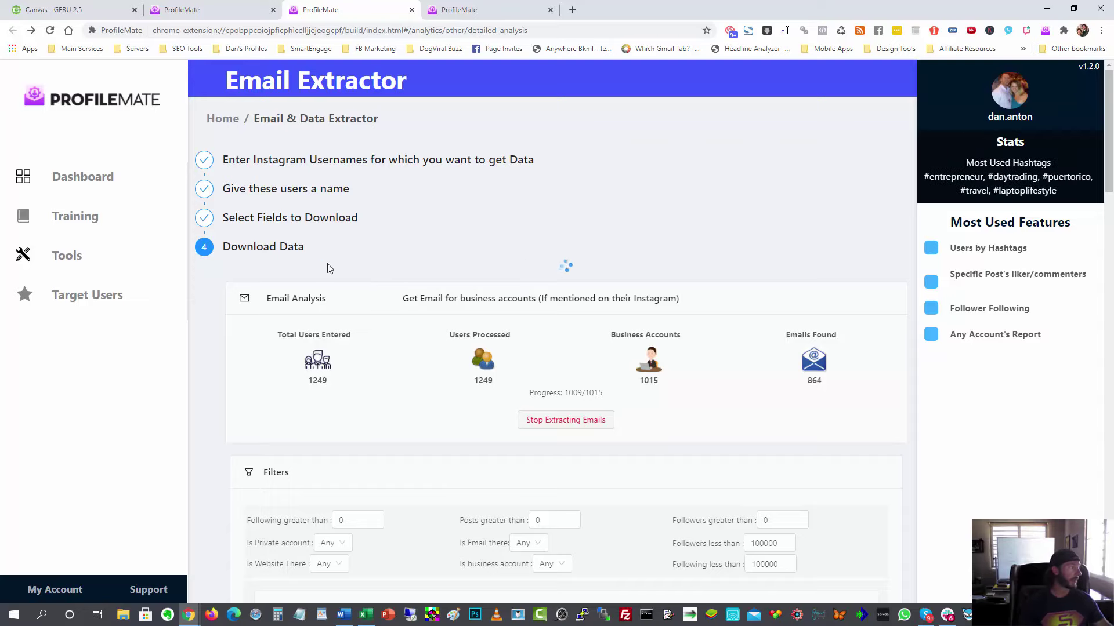
scroll(527, 316, down, 1)
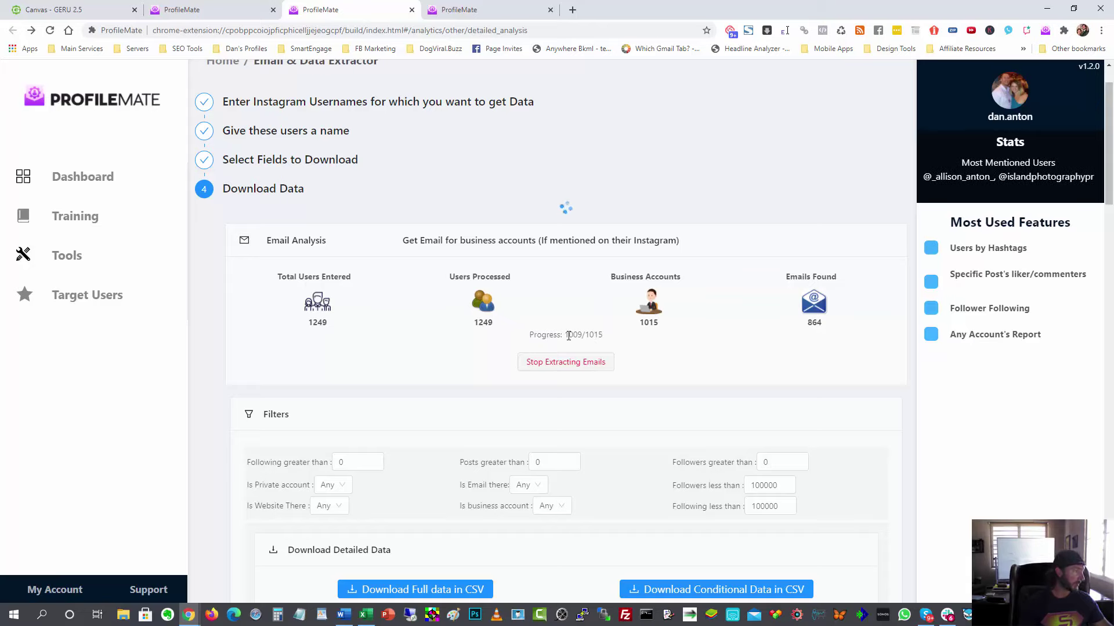
click(600, 334)
scroll(690, 406, down, 1)
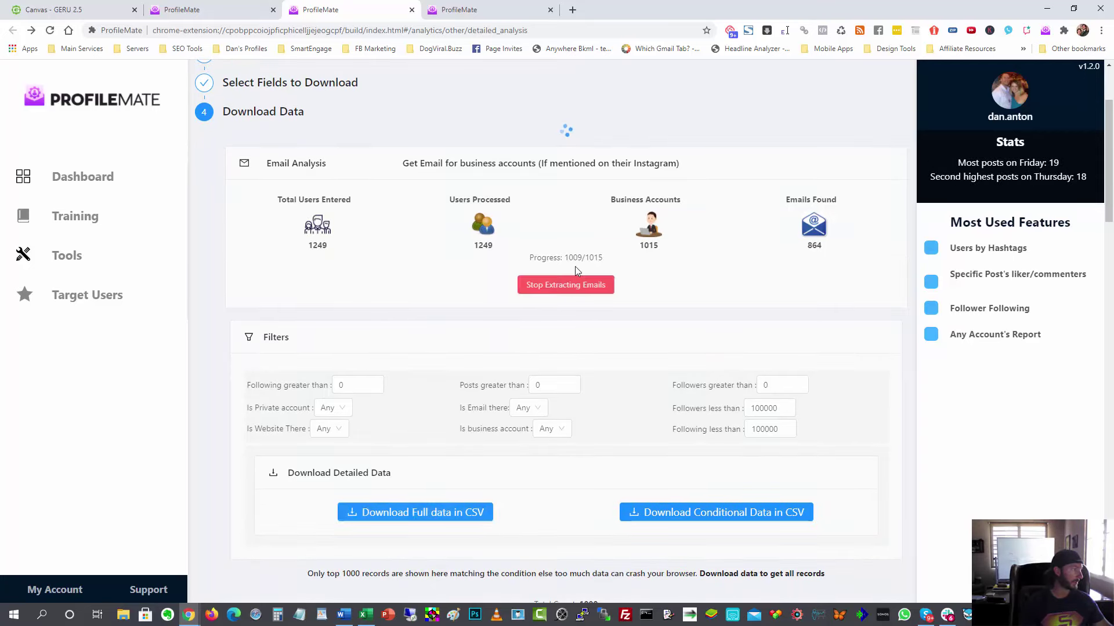
click(447, 514)
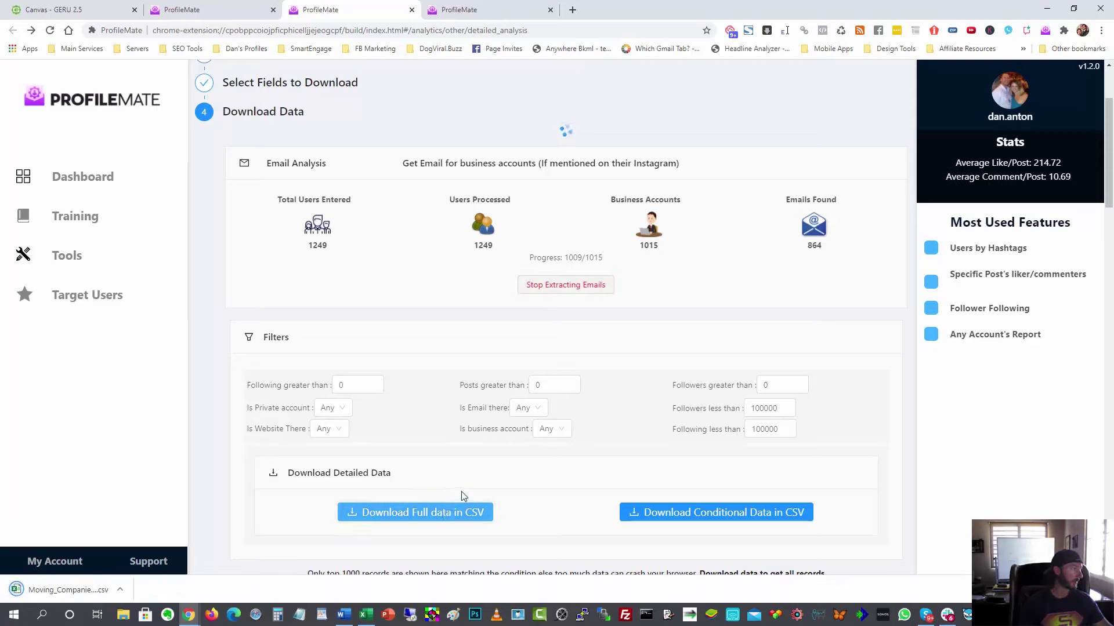
click(80, 591)
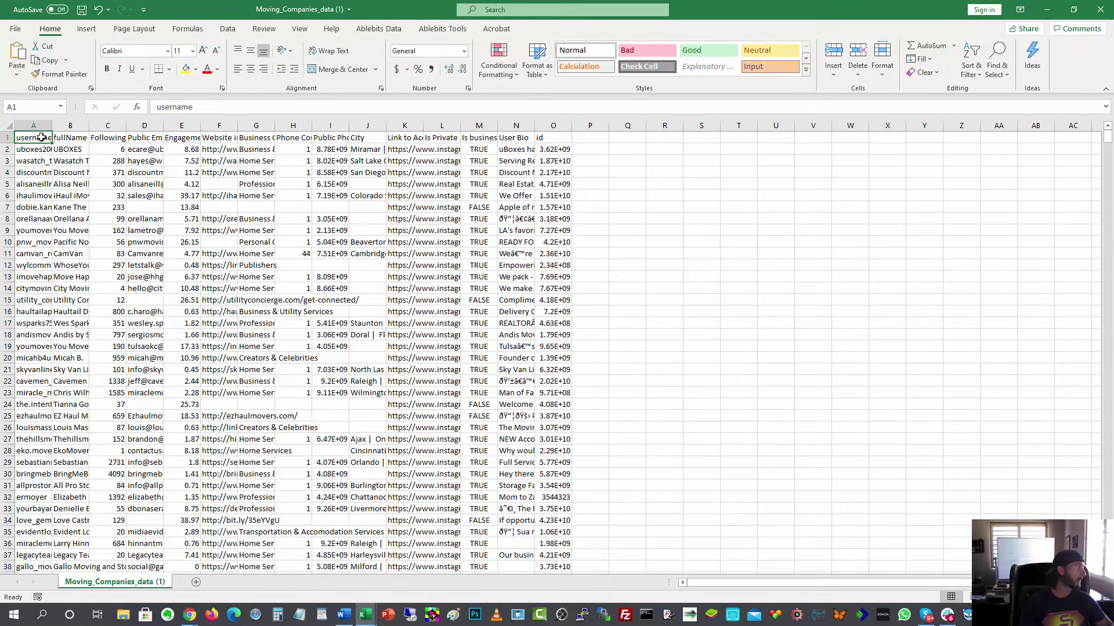
Step: Widen the fullName column B and review the full names down to Sky Van Lines
click(67, 139)
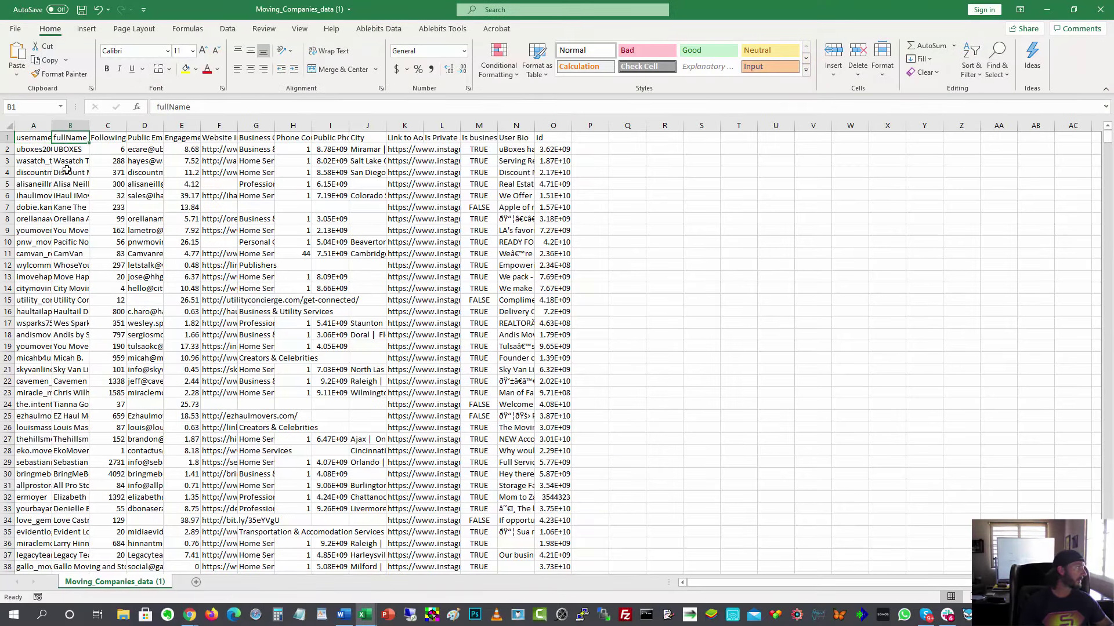
drag(89, 124, 136, 124)
click(93, 150)
click(96, 172)
click(94, 207)
click(93, 232)
click(93, 289)
click(91, 320)
click(90, 348)
click(89, 369)
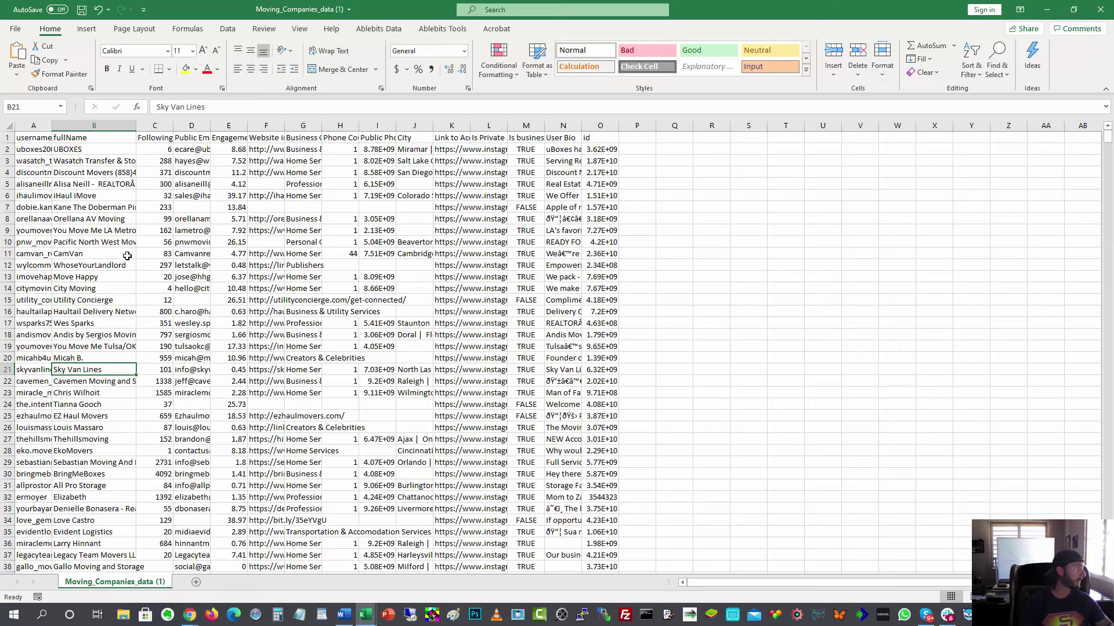
Step: Widen the Public Email column D and review the email addresses
click(161, 140)
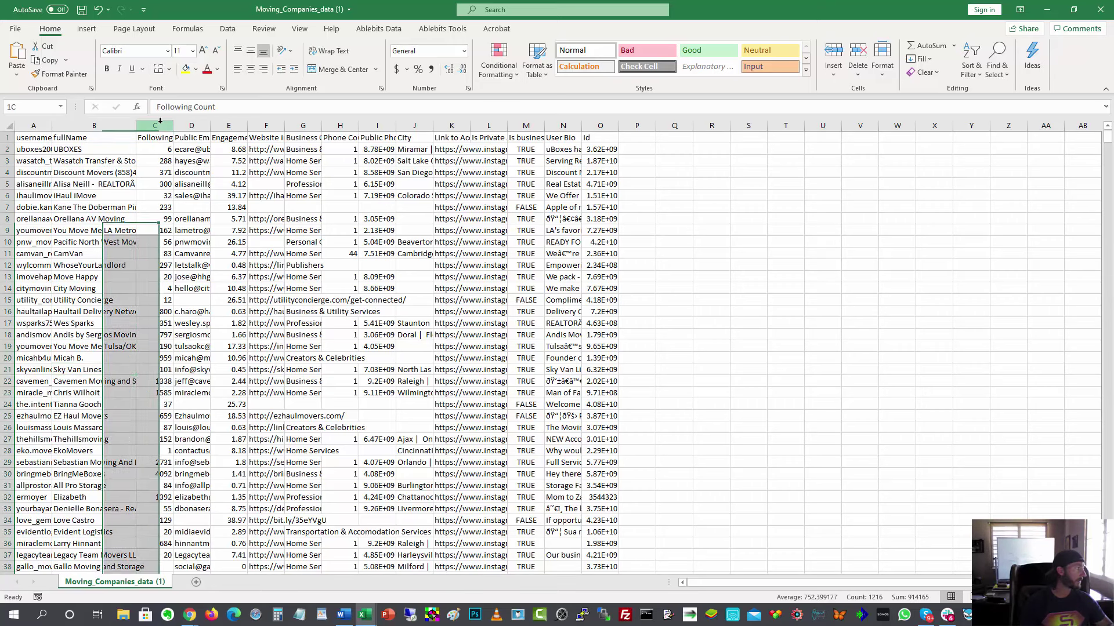
click(193, 137)
drag(210, 126, 313, 127)
key(Down)
key(Down)
key(Down)
key(Down)
key(Down)
key(Down)
key(Down)
key(Down)
key(Down)
key(Down)
key(Down)
key(Down)
key(Down)
key(Down)
key(Down)
key(Down)
key(Down)
key(Down)
key(Down)
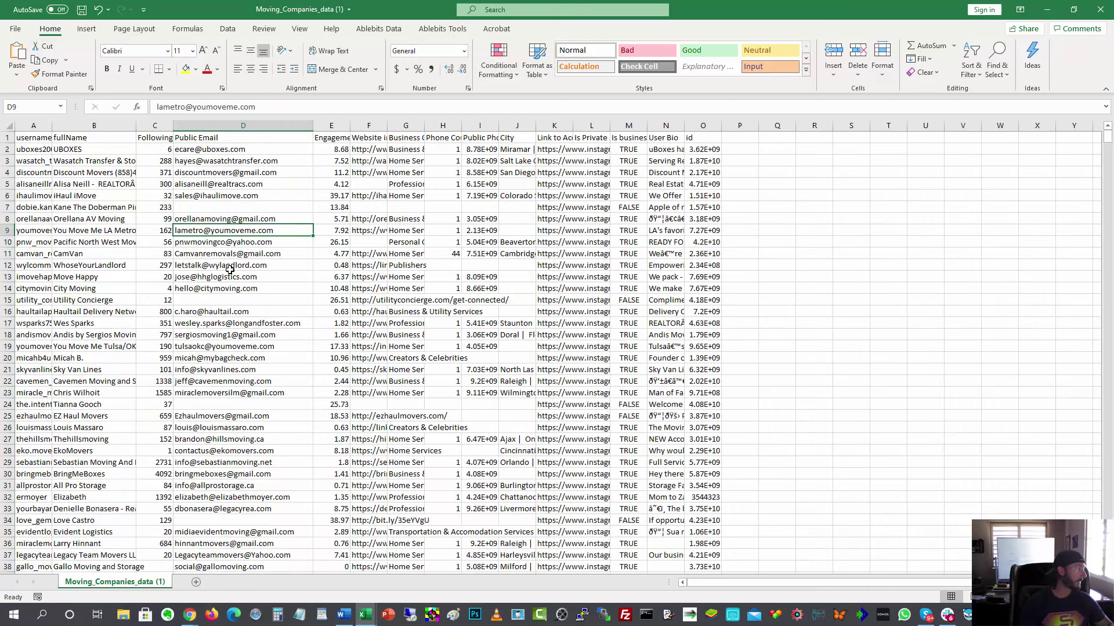
scroll(234, 352, down, 4)
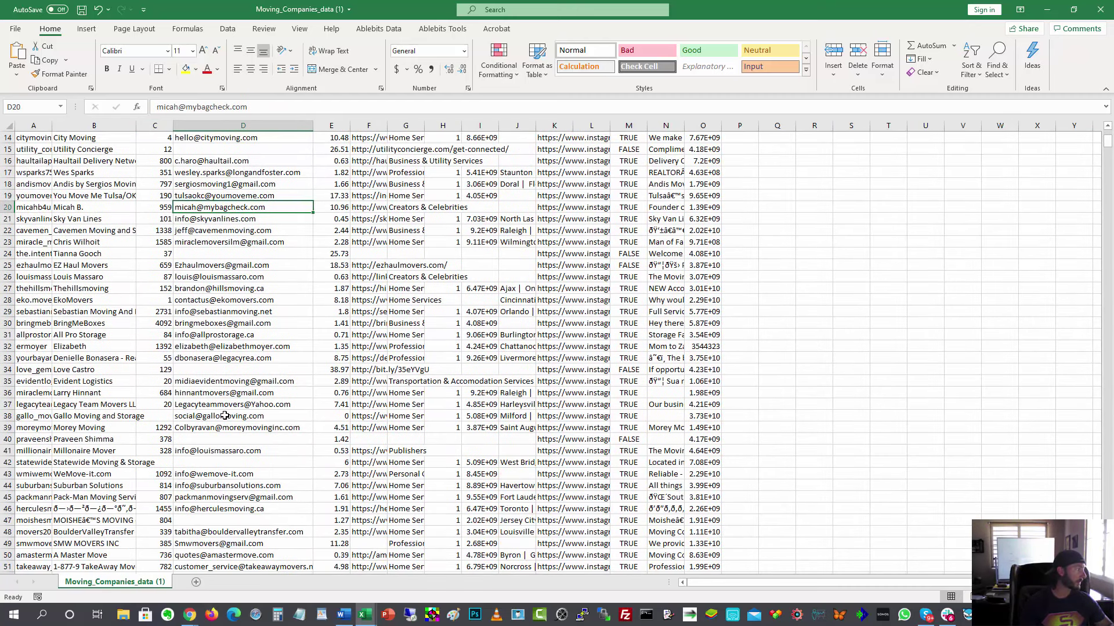
scroll(213, 297, up, 4)
scroll(230, 253, up, 1)
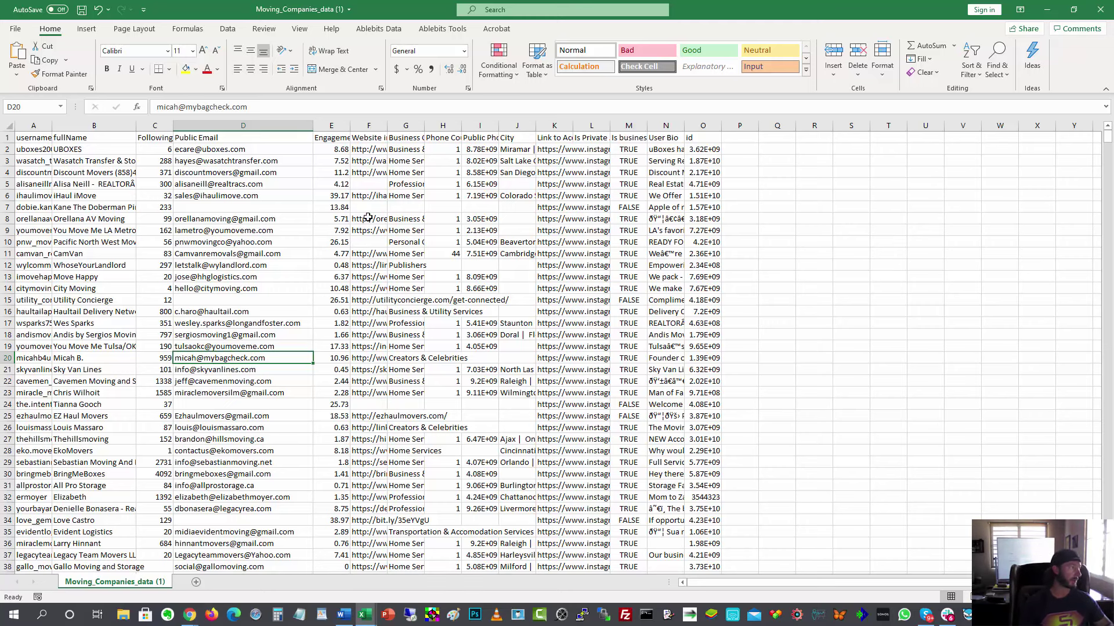
Step: Widen the Public Phone Number column I so full phone numbers show
drag(498, 125, 586, 125)
click(575, 146)
key(Down)
key(Down)
key(Down)
key(Down)
key(Down)
key(Down)
key(Down)
key(Down)
key(Down)
key(Down)
key(Down)
key(Down)
key(Down)
key(Down)
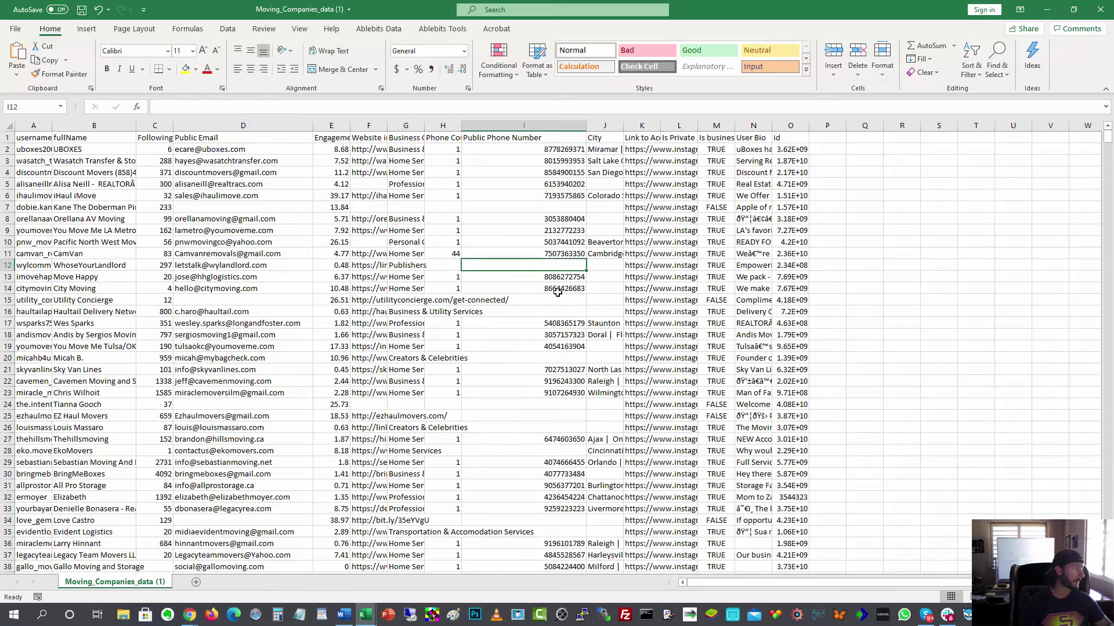